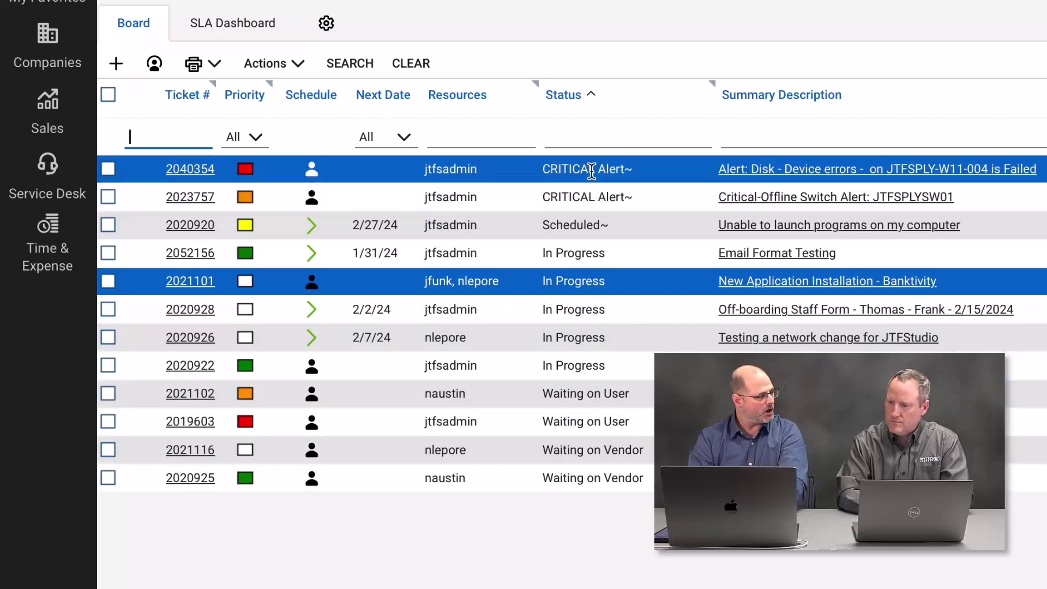
# Step: Check ticket 2020922's status options without changing them, then open ticket #2020928
pyautogui.moveTo(592, 170)
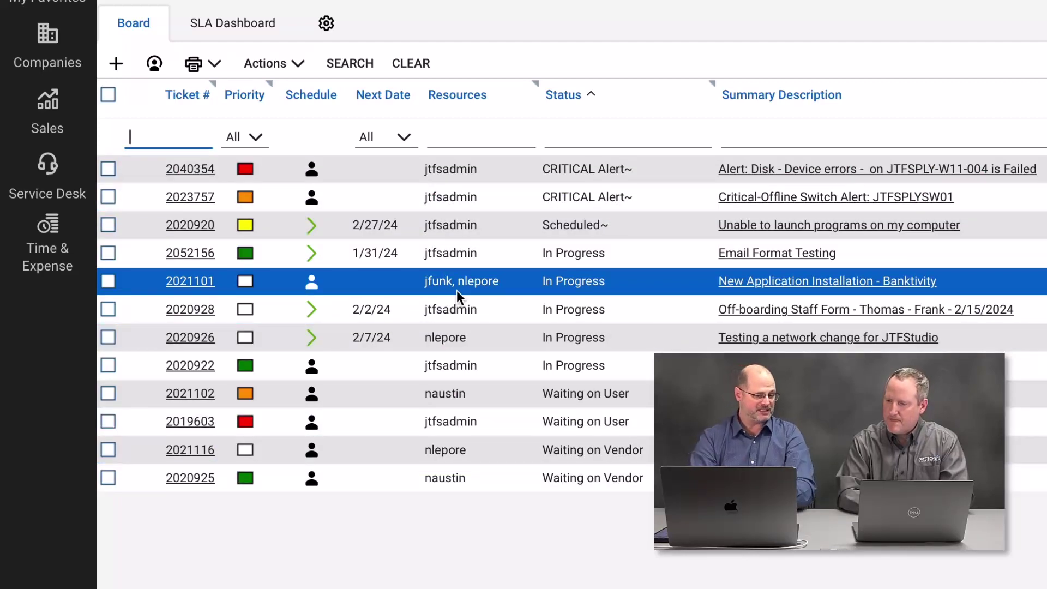
pyautogui.keyDown('ctrl'); pyautogui.click(383, 251); pyautogui.keyUp('ctrl')
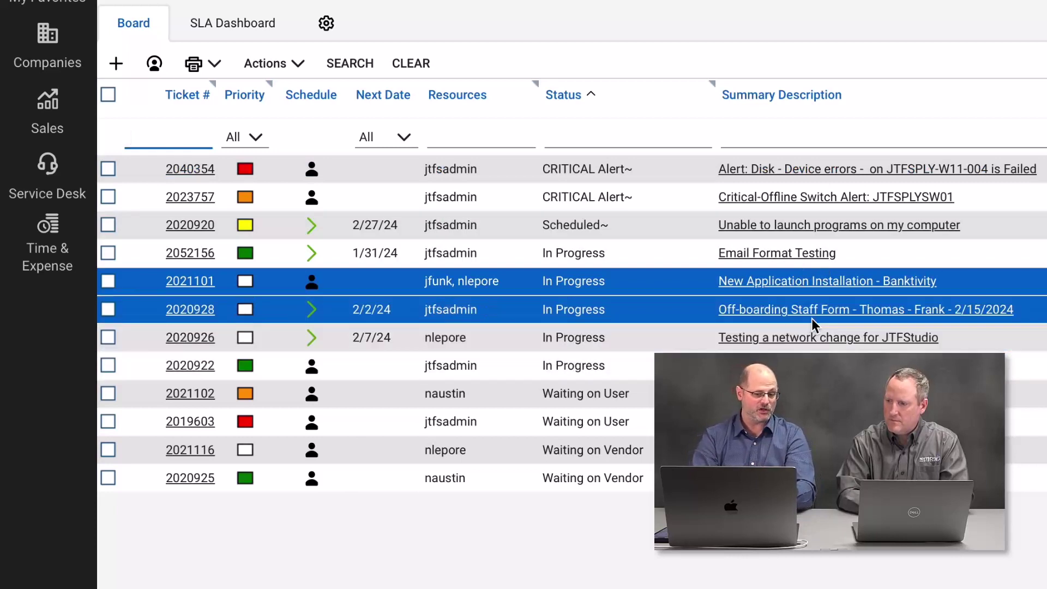
pyautogui.moveTo(812, 318)
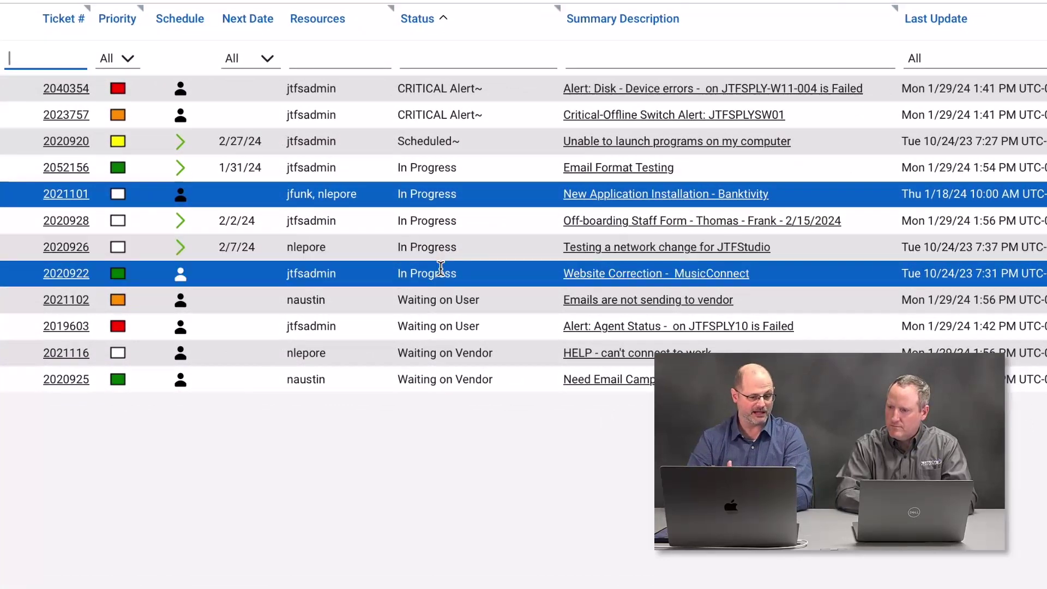
pyautogui.click(379, 357)
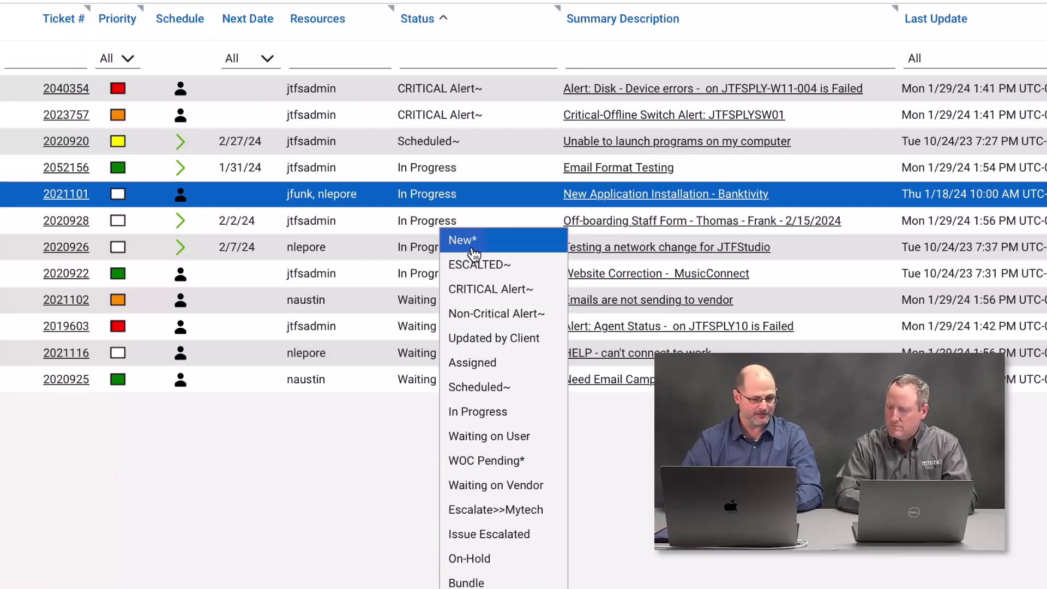
pyautogui.click(297, 512)
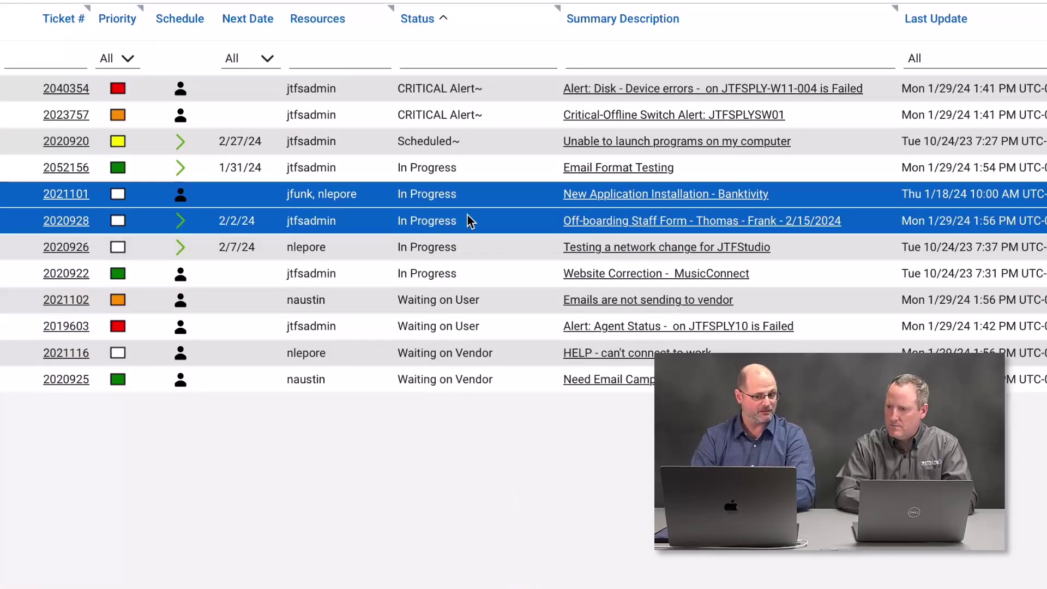
pyautogui.click(602, 221)
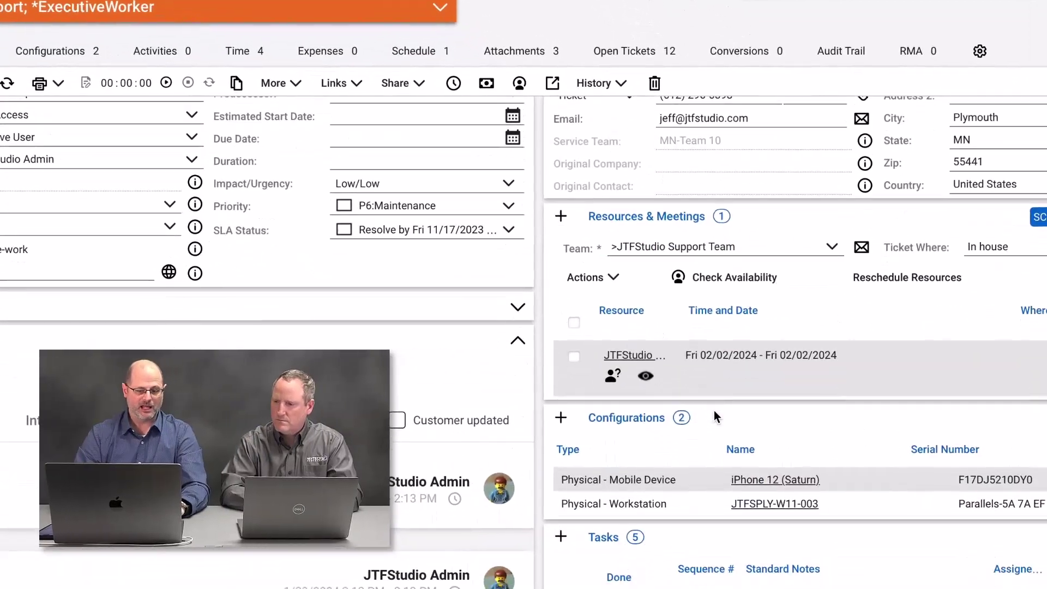
pyautogui.scroll(-2, 714, 410)
pyautogui.click(715, 410)
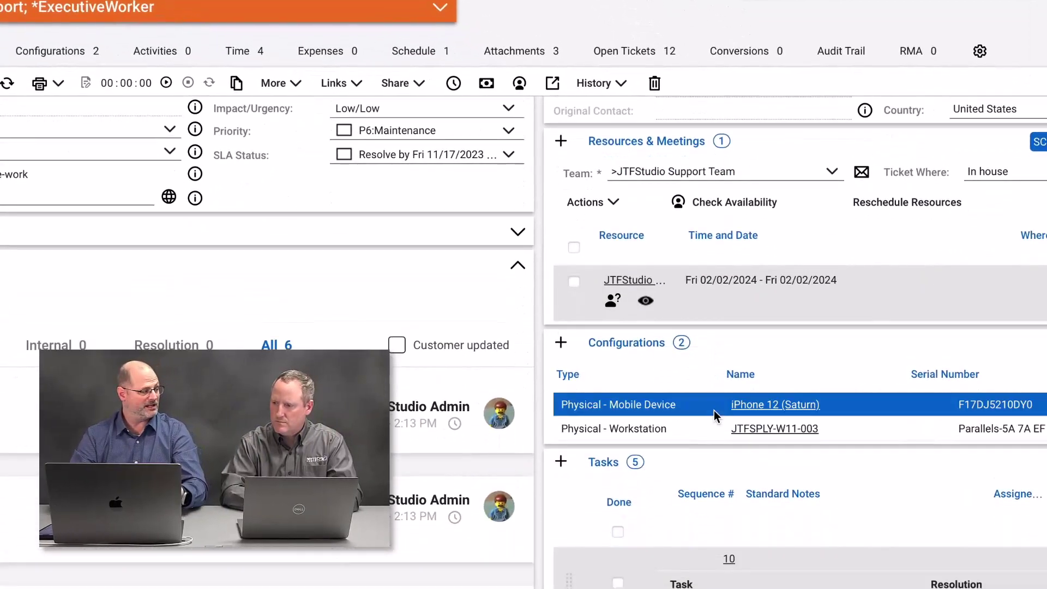
pyautogui.click(562, 143)
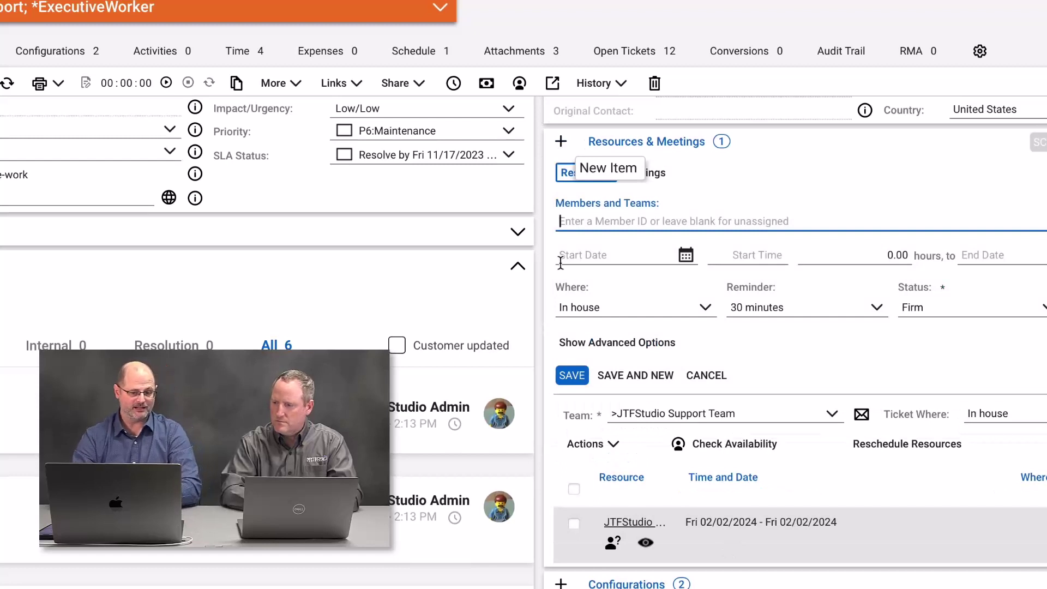
pyautogui.write('Nick l')
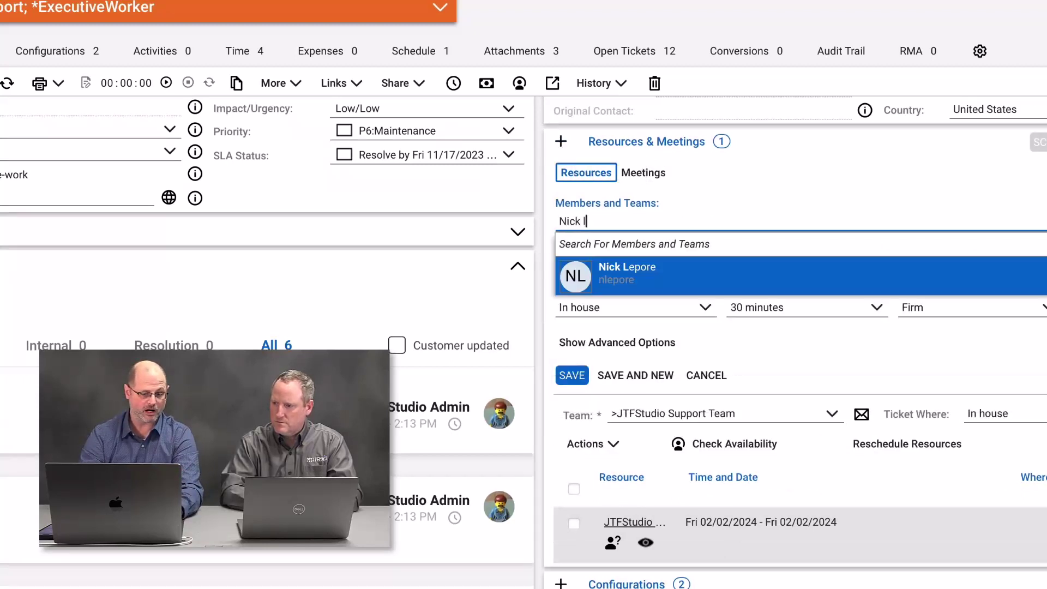
pyautogui.press('BackSpace')
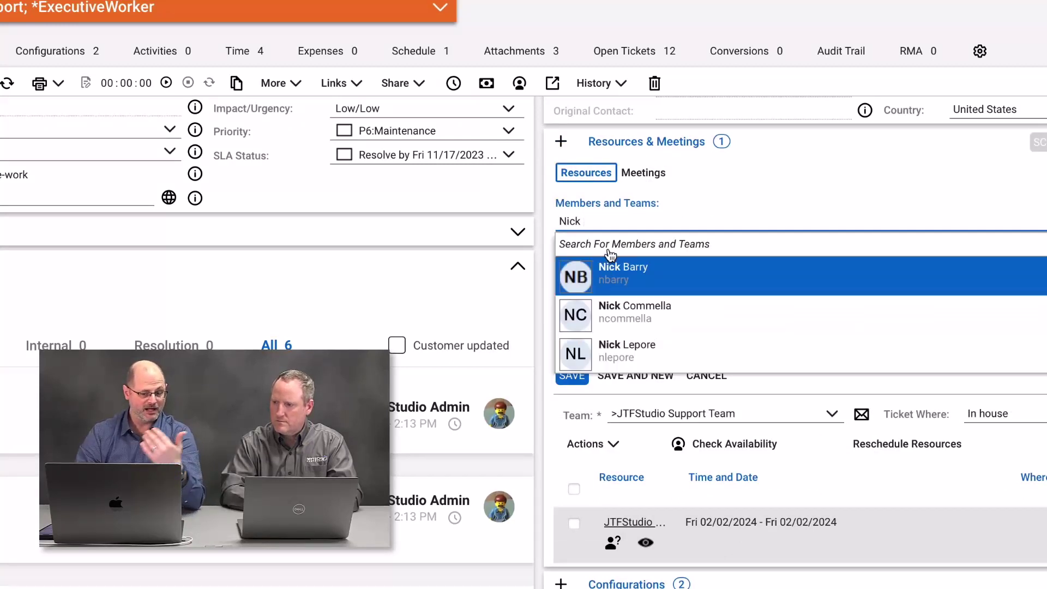
pyautogui.click(599, 278)
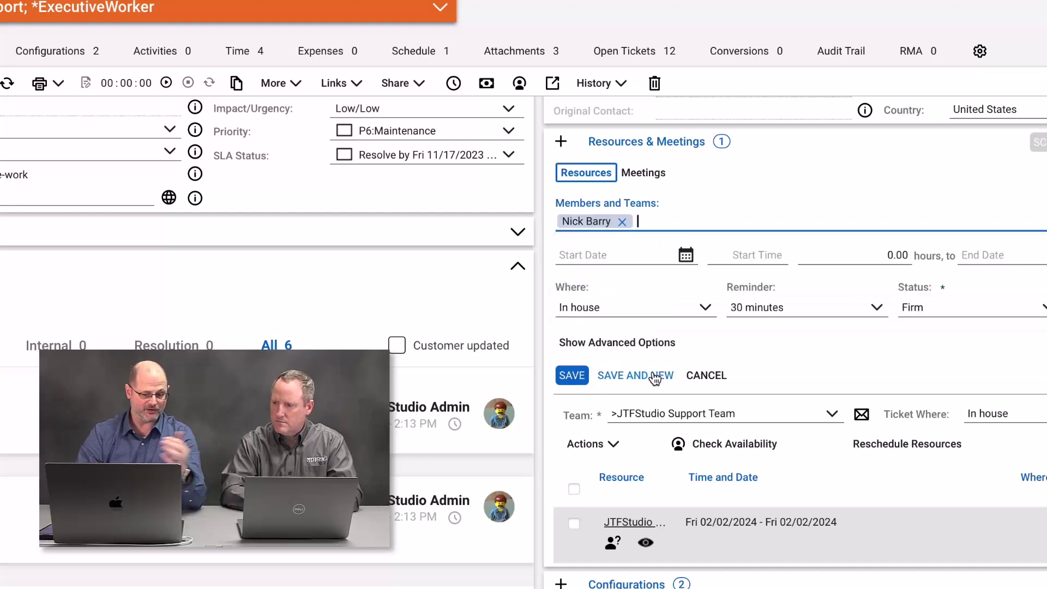
pyautogui.click(706, 376)
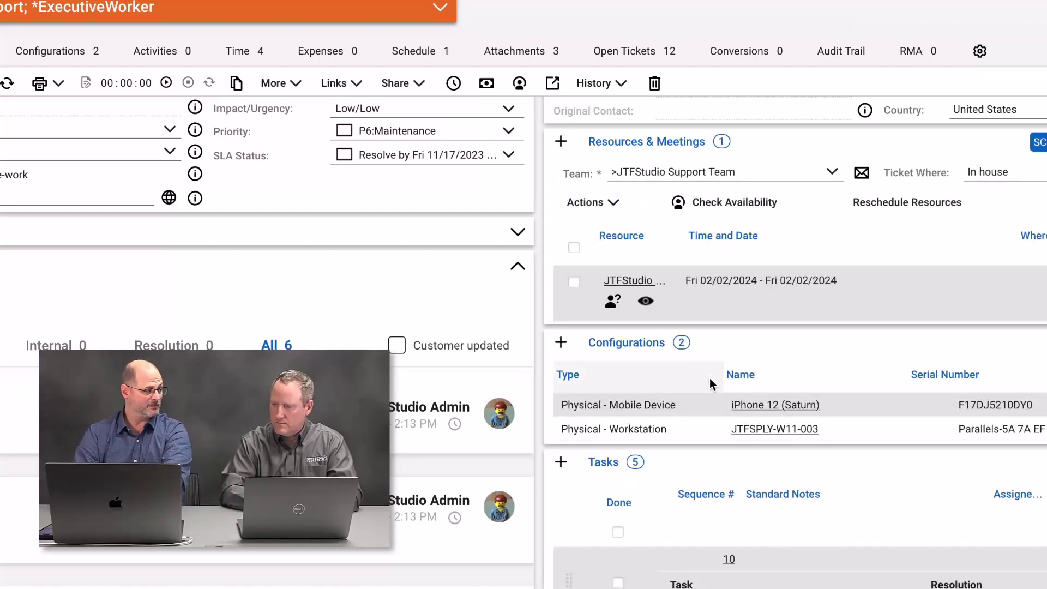
pyautogui.scroll(-5, 711, 383)
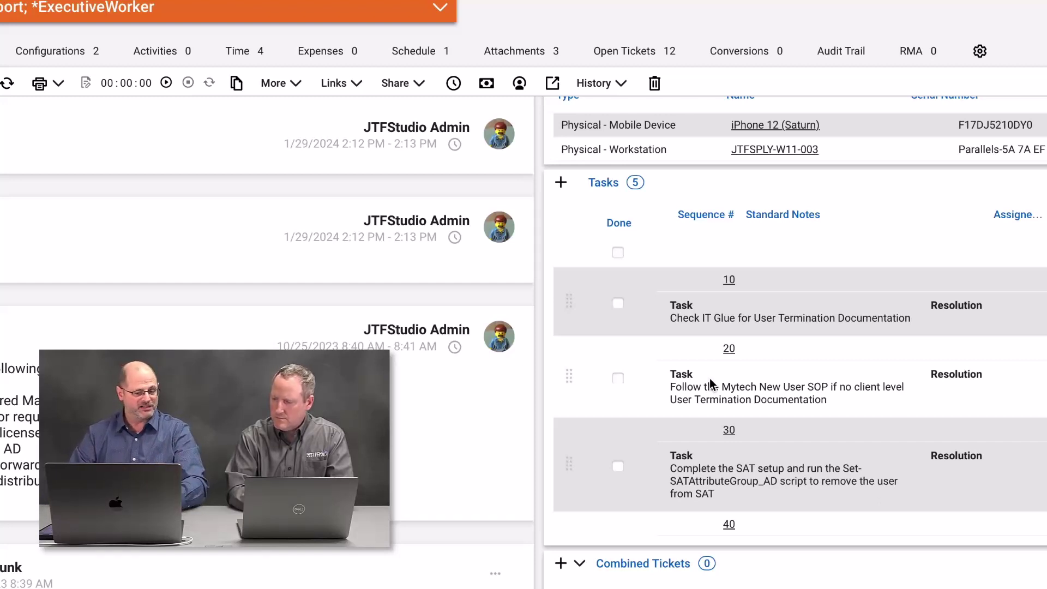
# Step: Mark tasks 30 and 40 done, leaving the first task unchecked
pyautogui.scroll(-3, 818, 305)
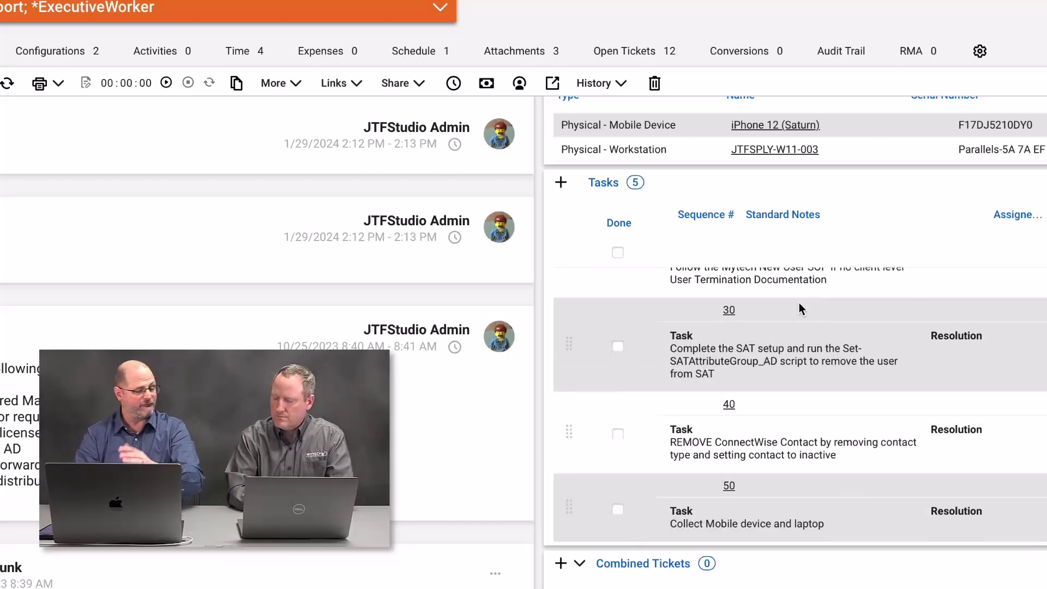
pyautogui.scroll(5, 721, 267)
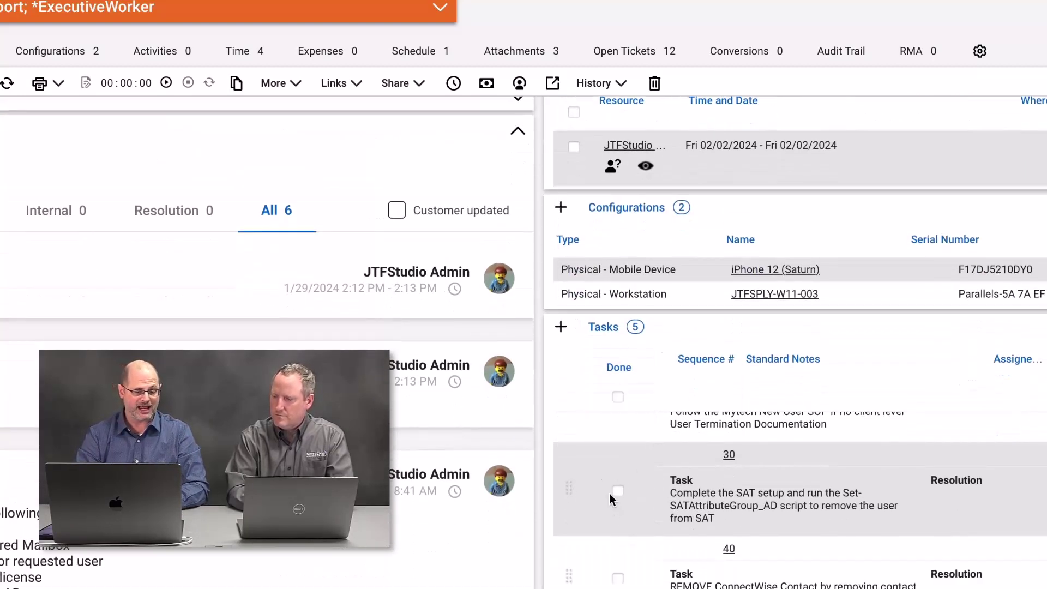
pyautogui.click(618, 396)
pyautogui.click(618, 397)
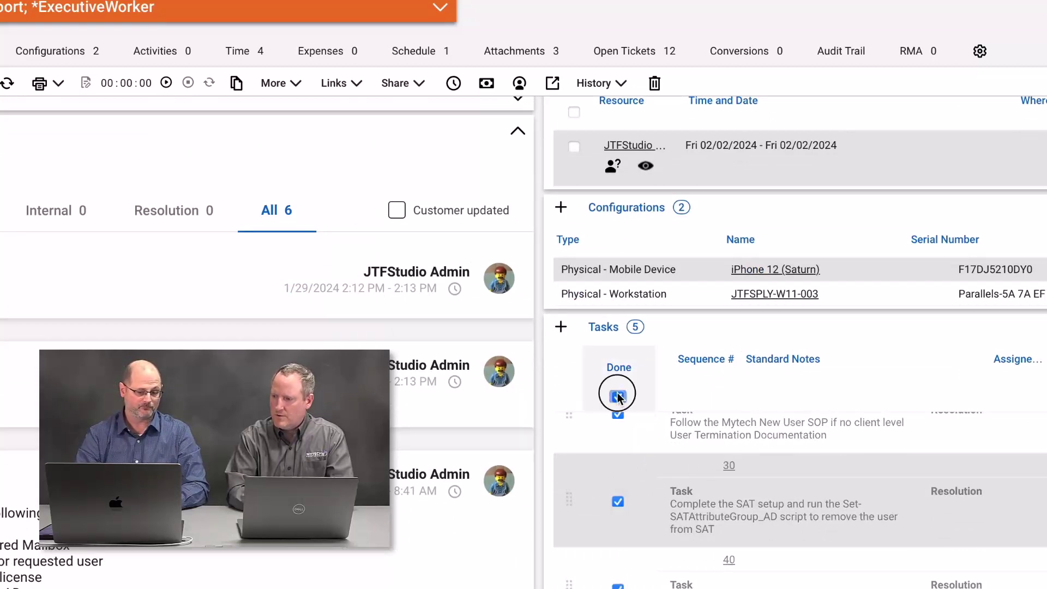
pyautogui.click(618, 501)
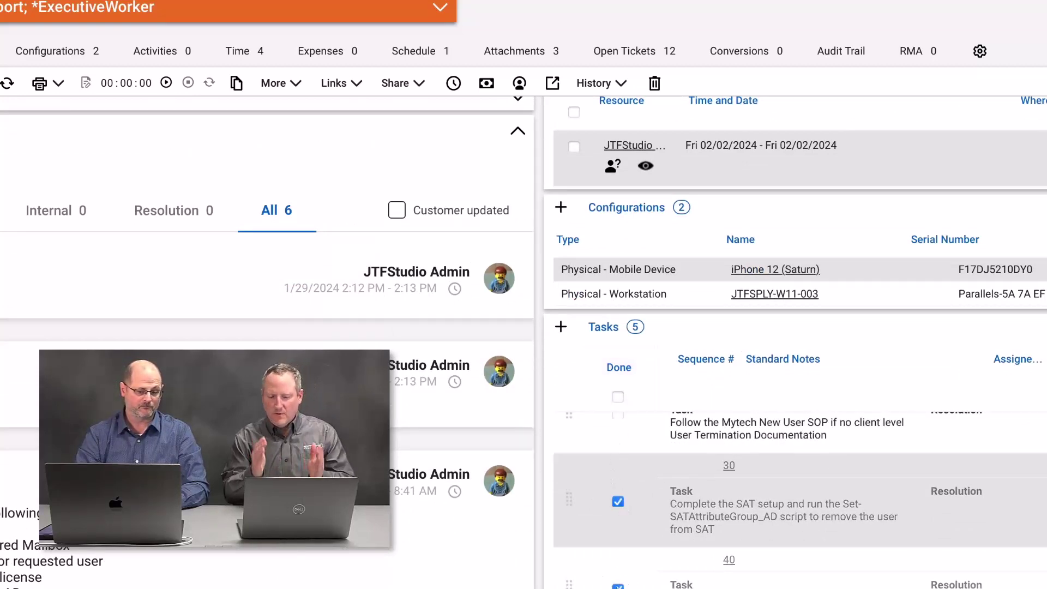
pyautogui.scroll(-1, 666, 546)
pyautogui.scroll(3, 716, 518)
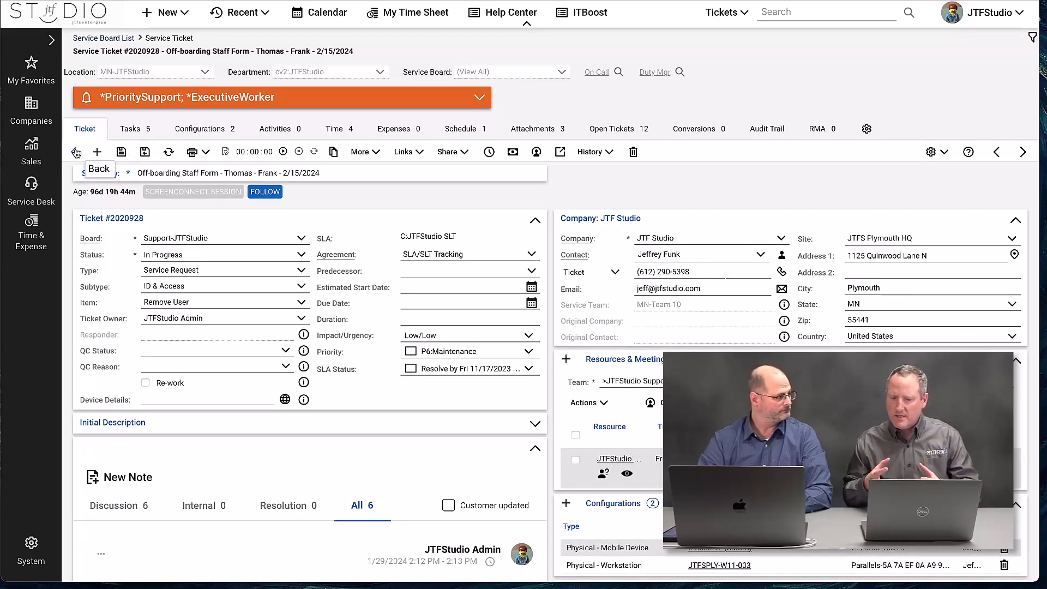
# Step: Go back to the board, reopen ticket #2020928, and start a new time entry note
pyautogui.click(77, 153)
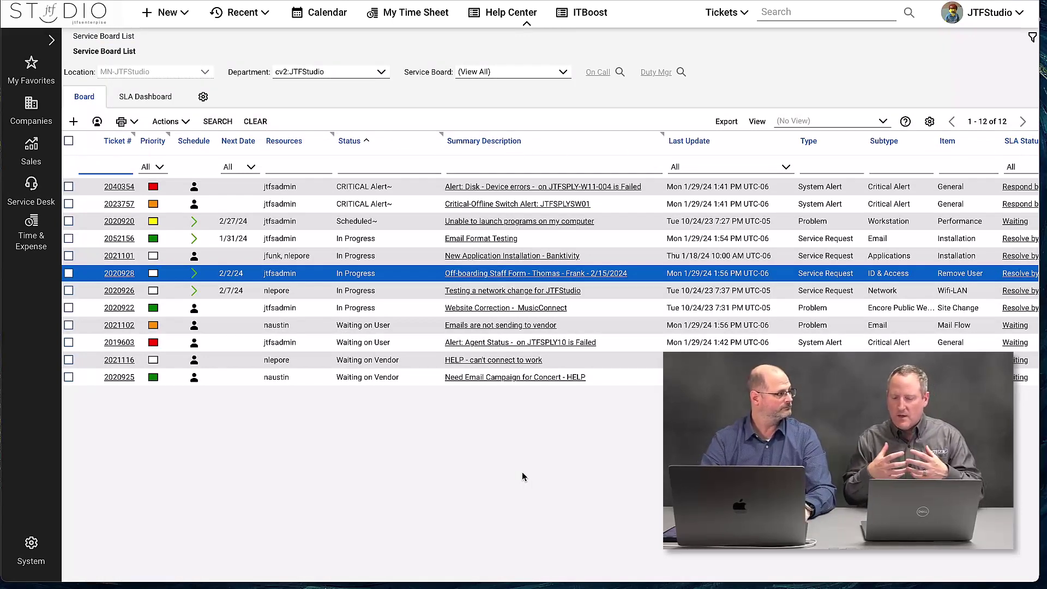
pyautogui.click(489, 275)
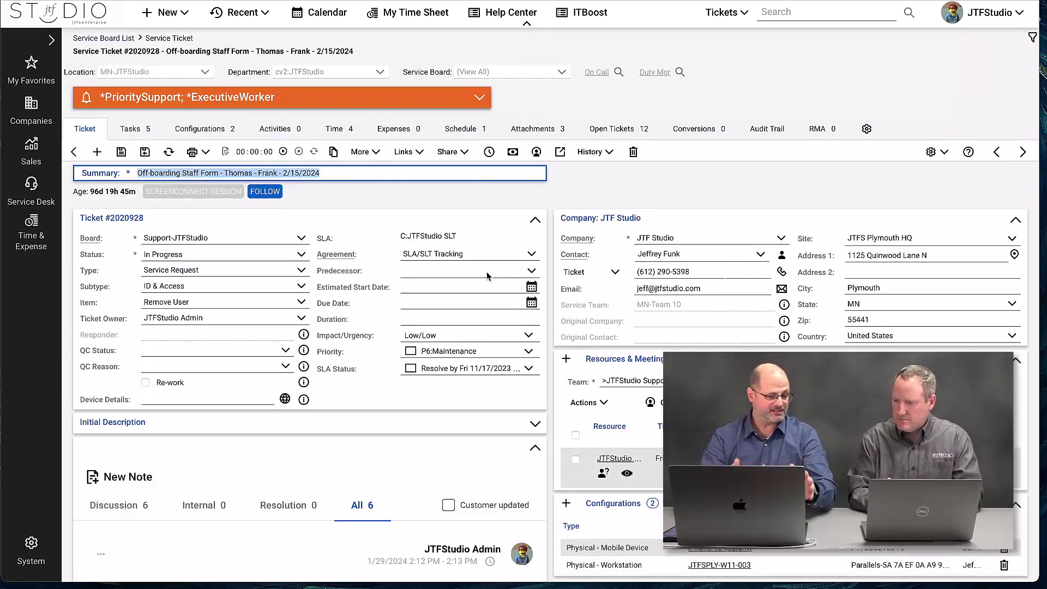
pyautogui.scroll(-3, 330, 338)
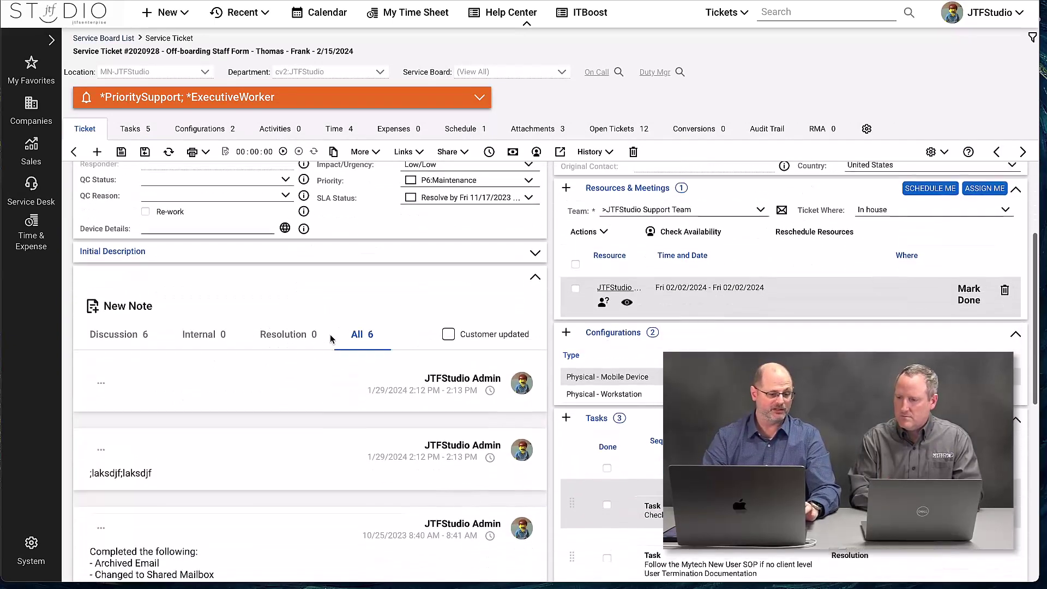
pyautogui.click(126, 292)
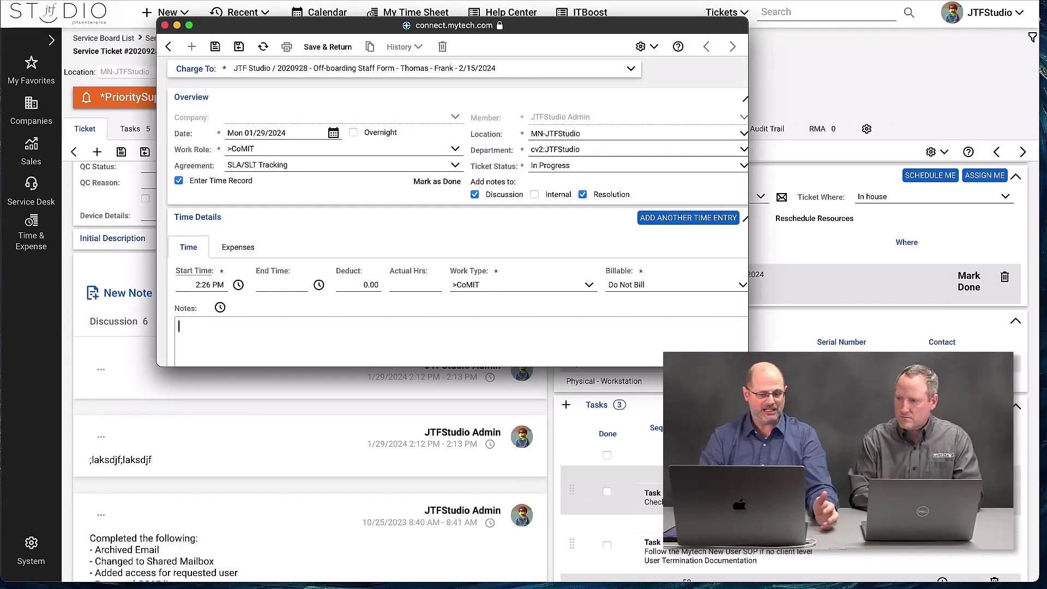
# Step: Enter ':LKjl;skjdfl' as the time notes, email them to the contact, and save the entry
pyautogui.moveTo(748, 366); pyautogui.dragTo(692, 581)
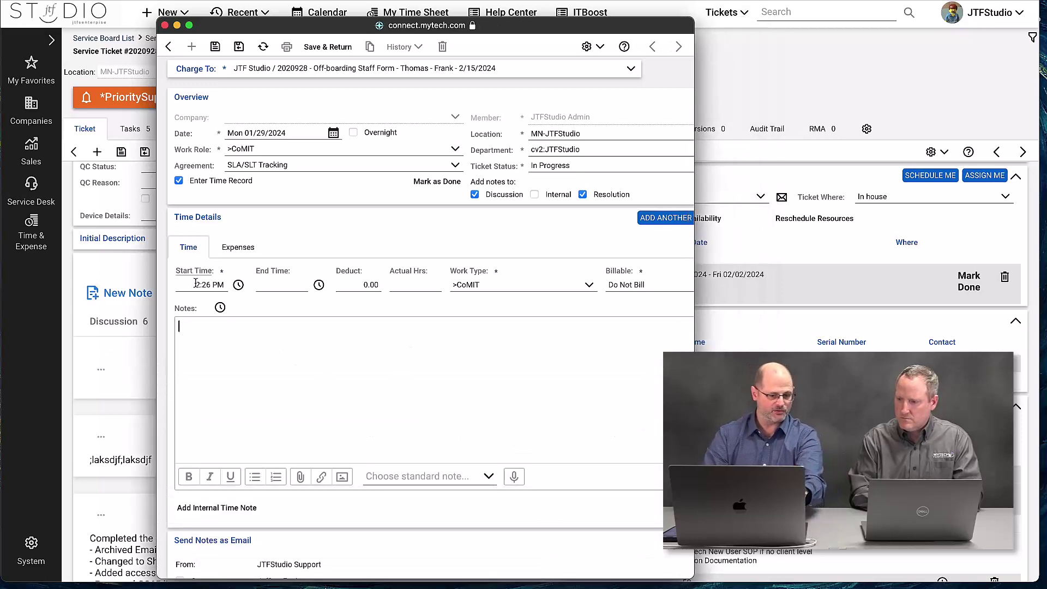
pyautogui.write(":LKjl;skjdfl'9eknf")
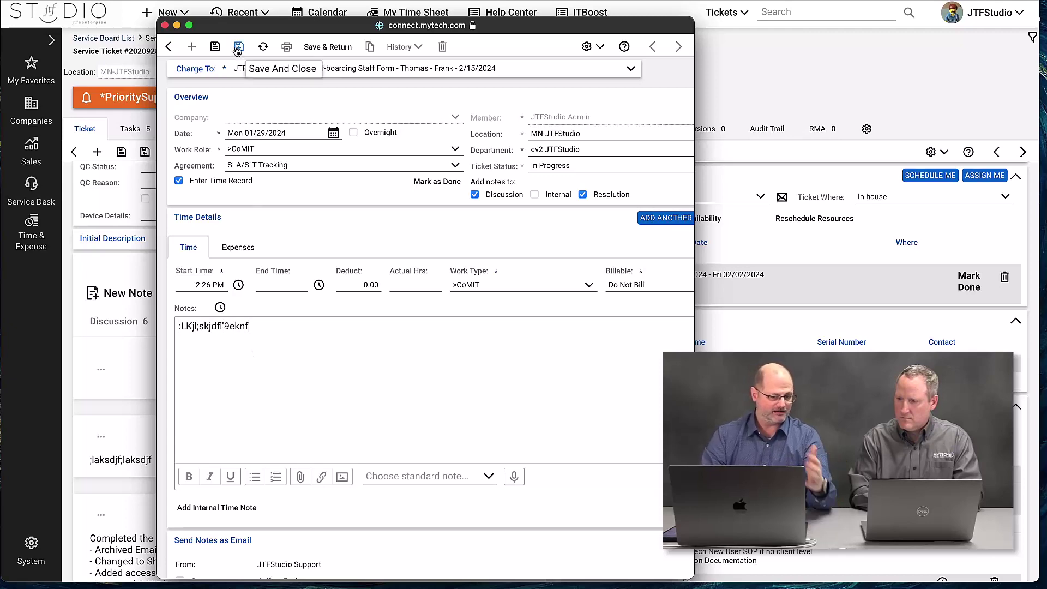
pyautogui.scroll(-3, 279, 268)
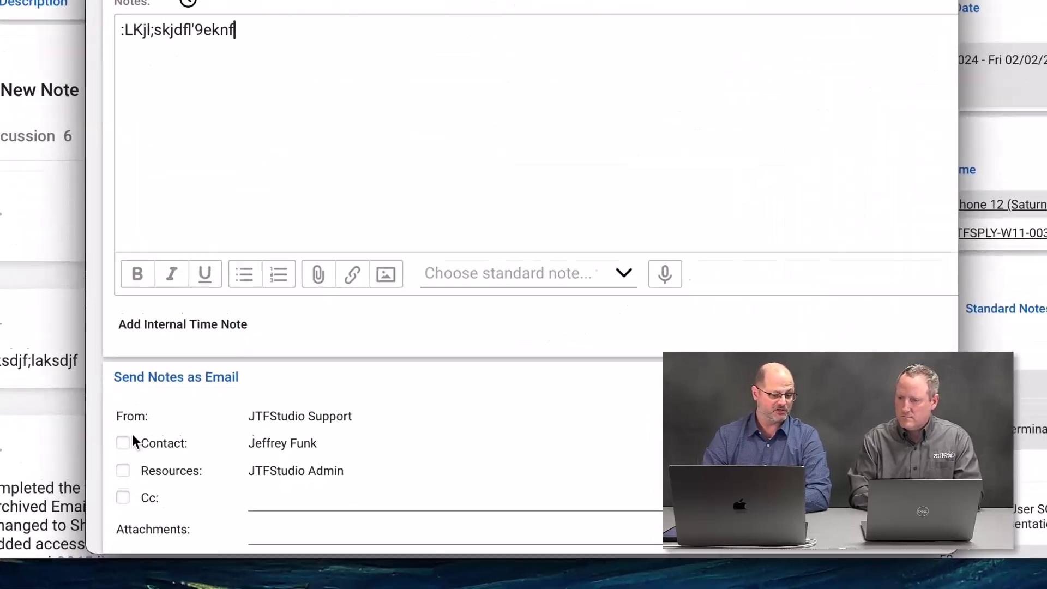
pyautogui.click(123, 442)
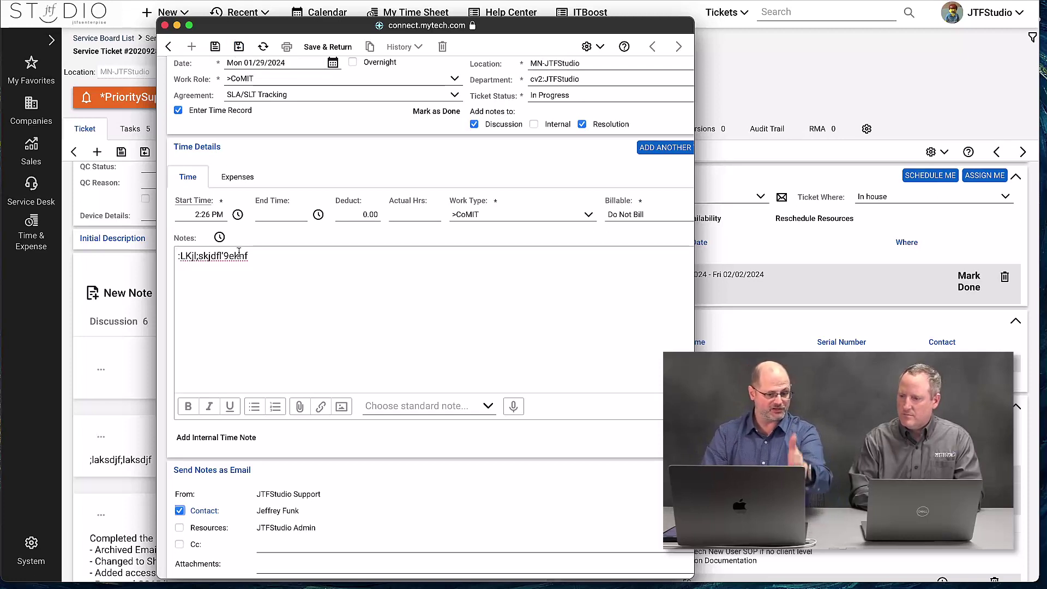
pyautogui.click(240, 47)
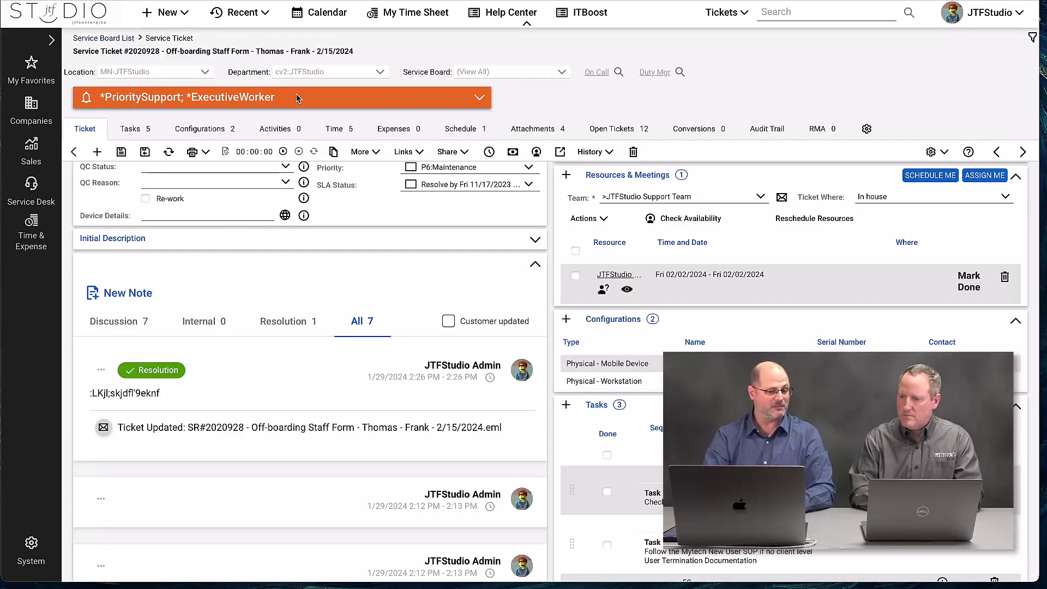
# Step: Filter the ticket's notes to Discussion, then go back to the Service Board List
pyautogui.click(128, 324)
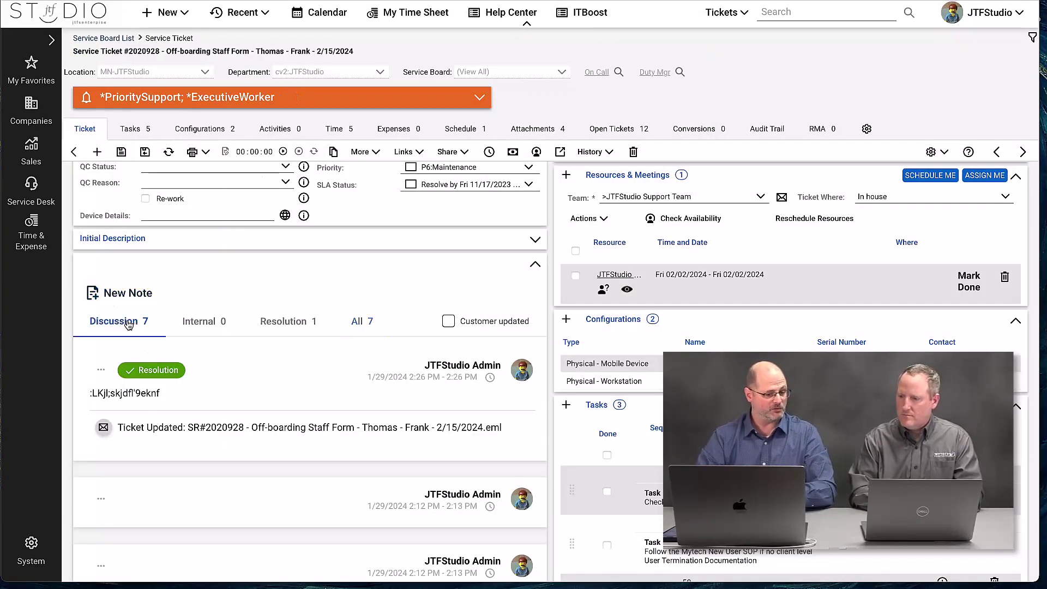
pyautogui.scroll(3, 181, 408)
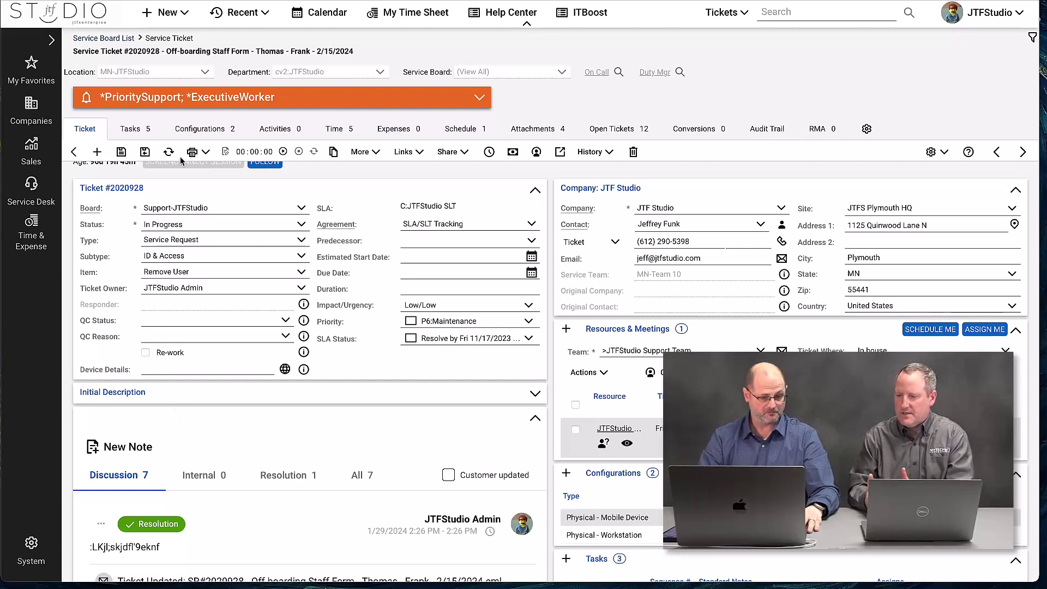
pyautogui.click(74, 154)
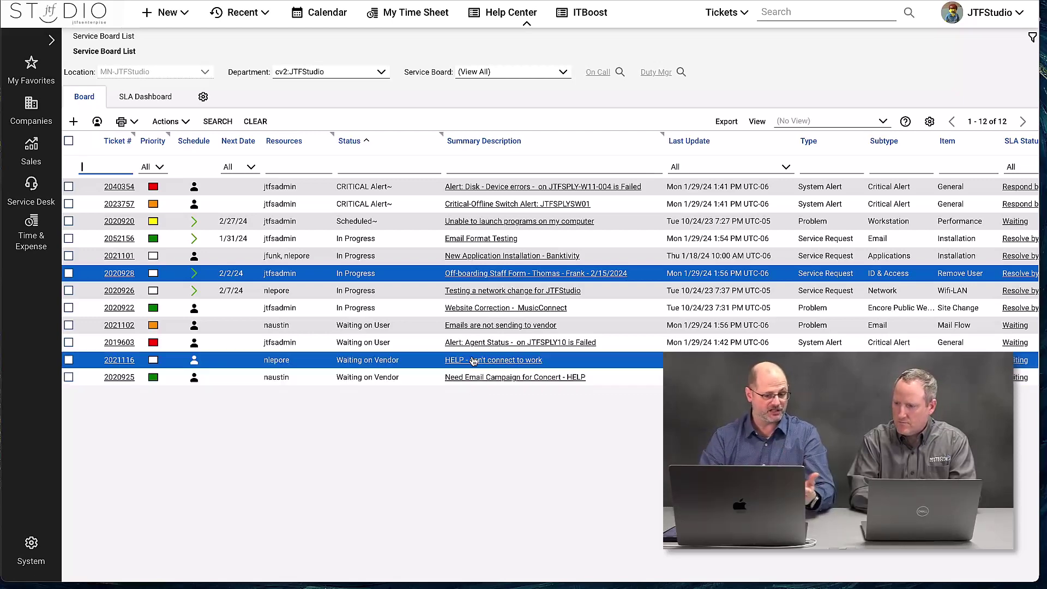
# Step: Open ticket 2020928 and mark task 10 done
pyautogui.click(470, 275)
pyautogui.scroll(-4, 213, 409)
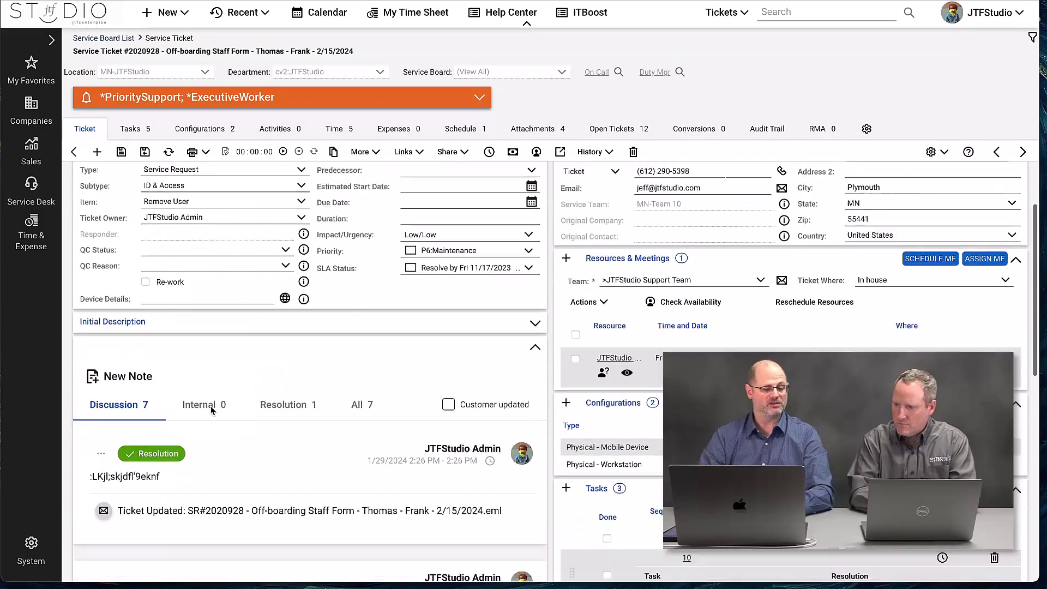
pyautogui.scroll(-10, 218, 459)
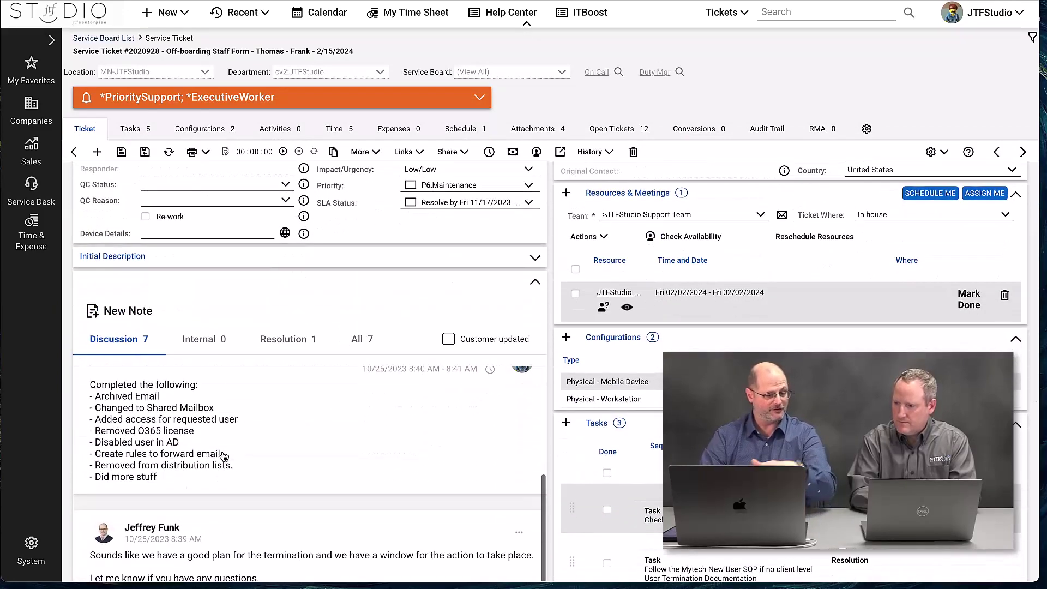
pyautogui.scroll(-6, 556, 390)
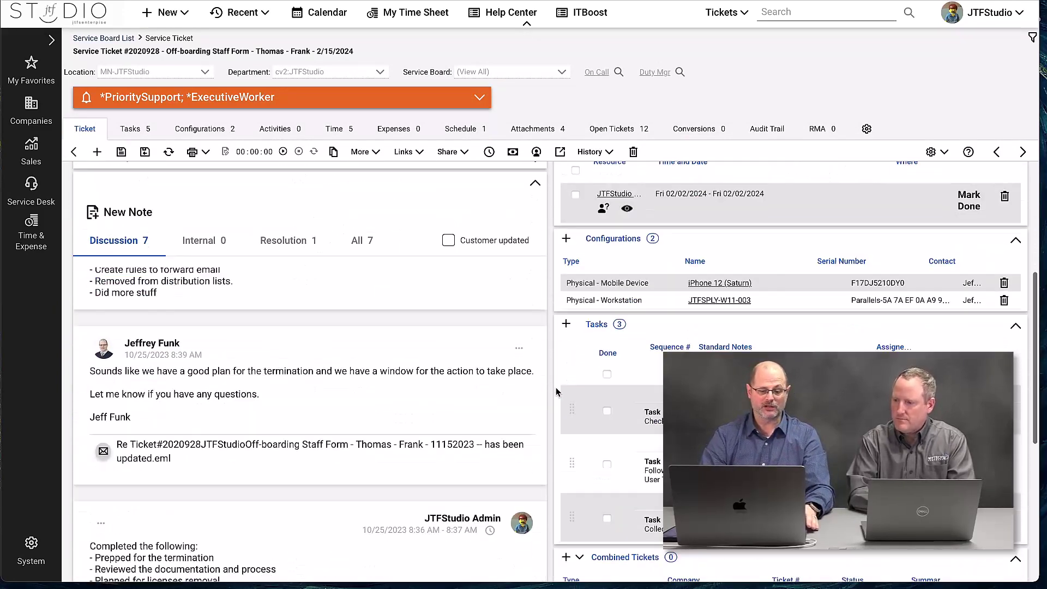
pyautogui.scroll(2, 555, 387)
pyautogui.click(607, 269)
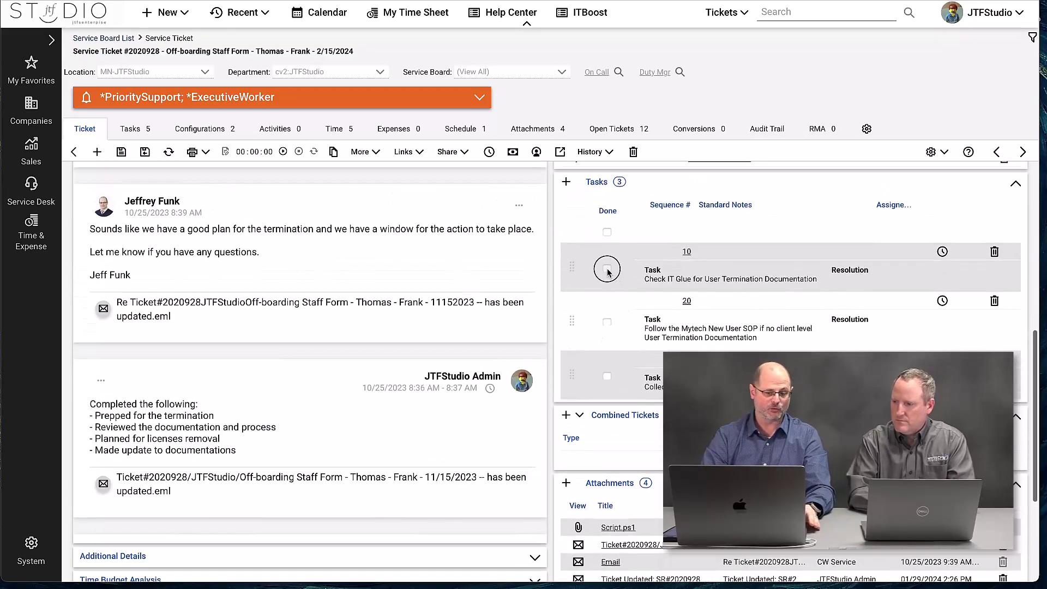
# Step: Mark the scheduled resource done, show done resources, and view the Audit Trail
pyautogui.scroll(3, 686, 360)
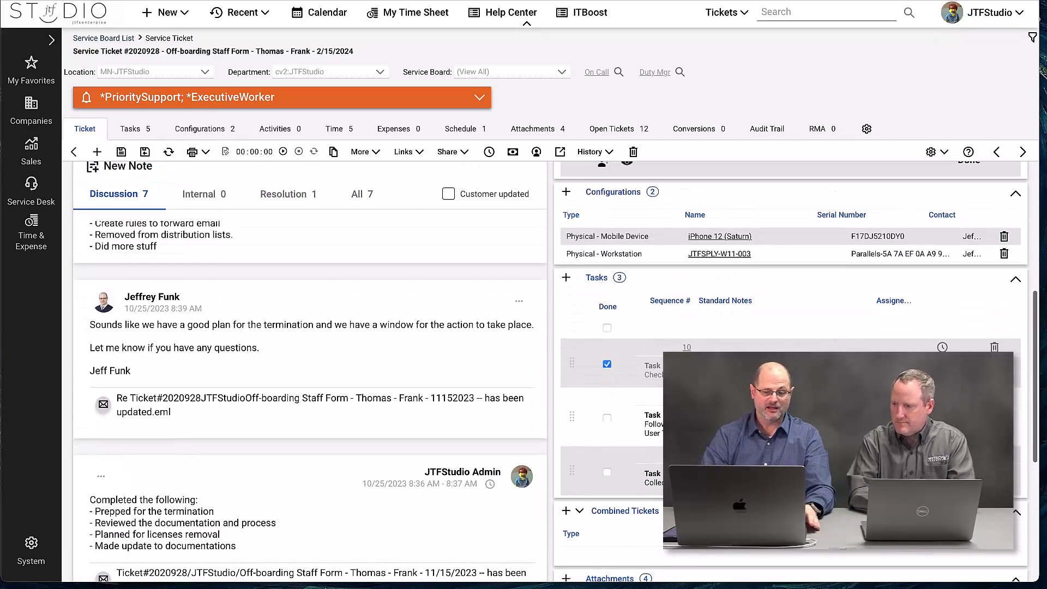
pyautogui.scroll(-4, 687, 361)
pyautogui.scroll(3, 686, 360)
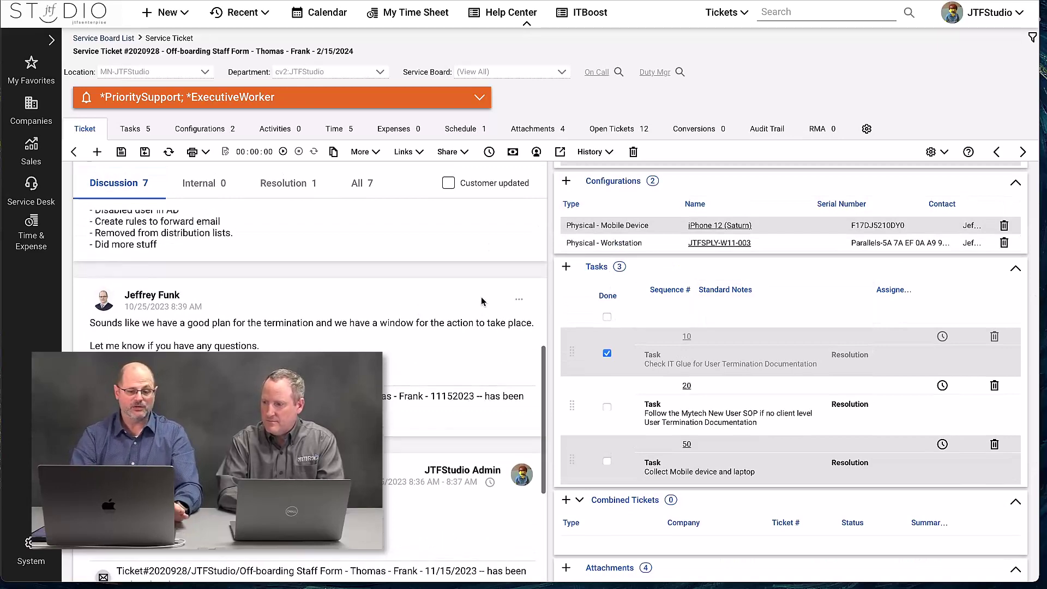
pyautogui.scroll(5, 671, 240)
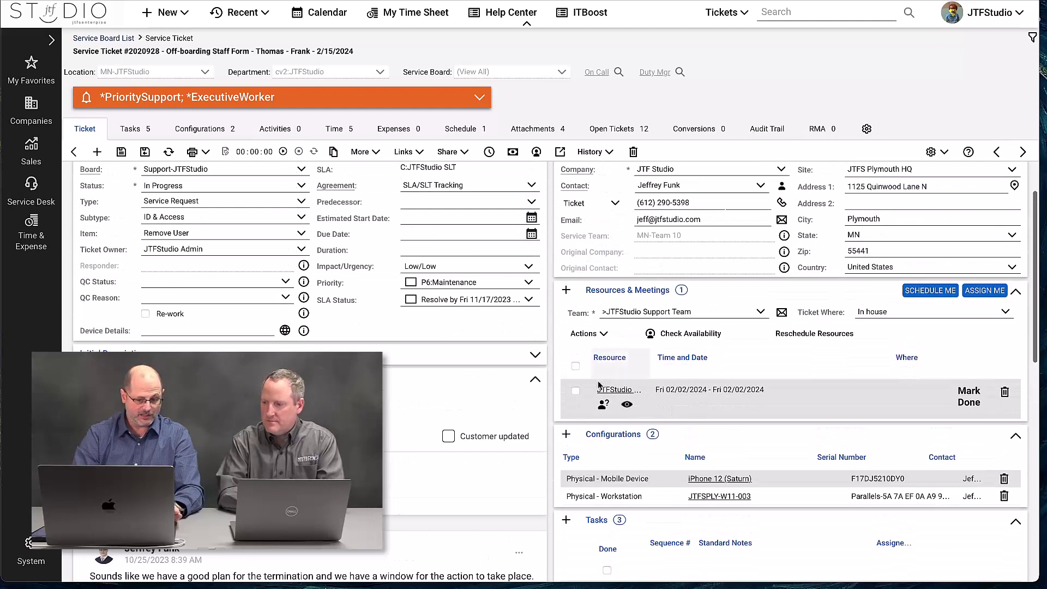
pyautogui.click(968, 398)
pyautogui.click(826, 405)
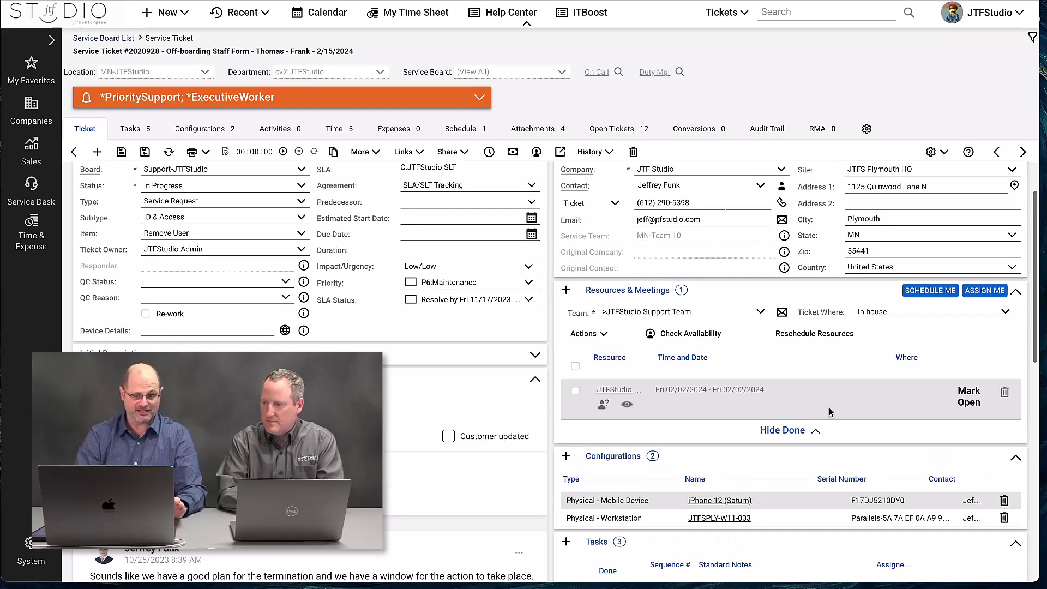
pyautogui.scroll(-2, 700, 387)
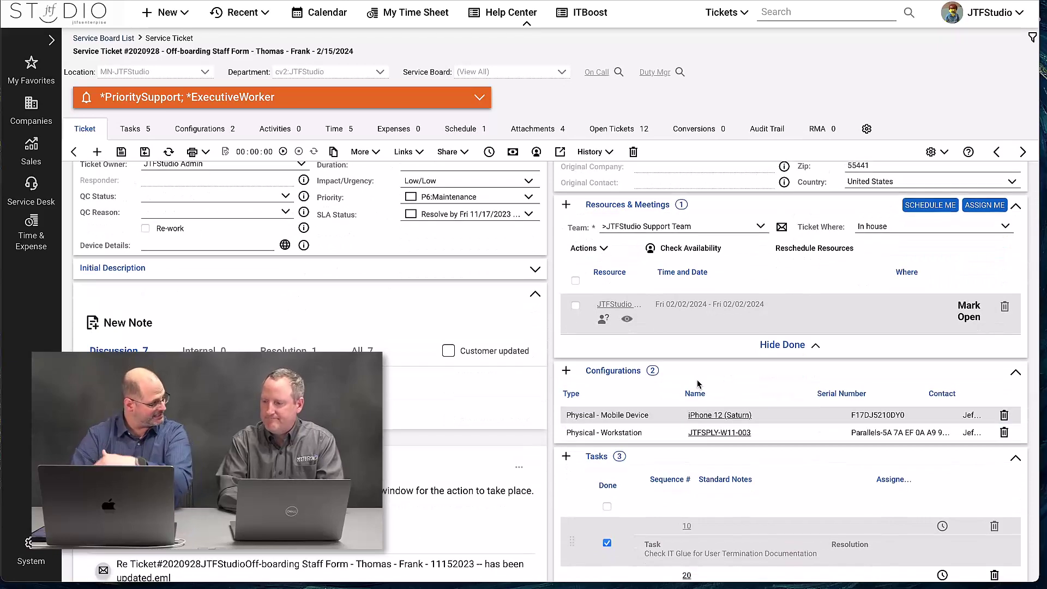
pyautogui.scroll(3, 803, 145)
pyautogui.click(767, 129)
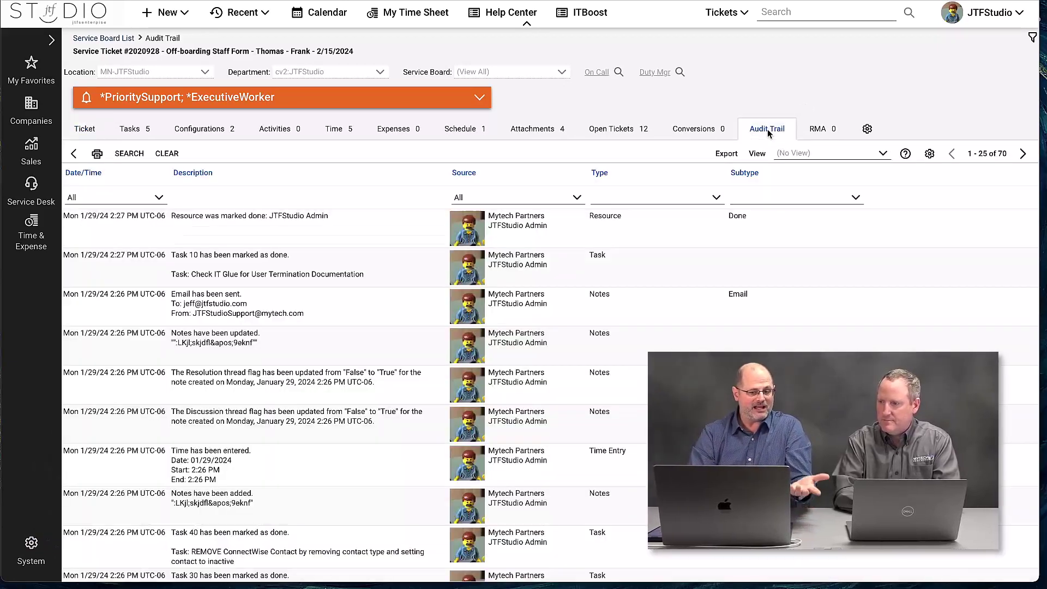
# Step: Review the audit trail entries, then return to the Ticket tab and scroll to the notes
pyautogui.scroll(-3, 430, 428)
pyautogui.scroll(-1, 431, 433)
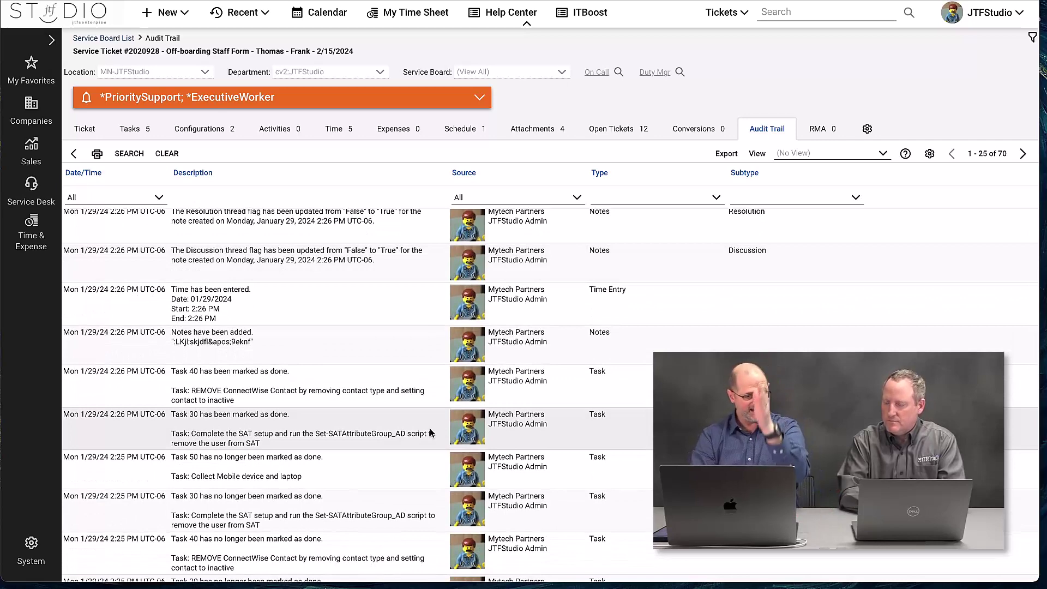
pyautogui.scroll(3, 286, 264)
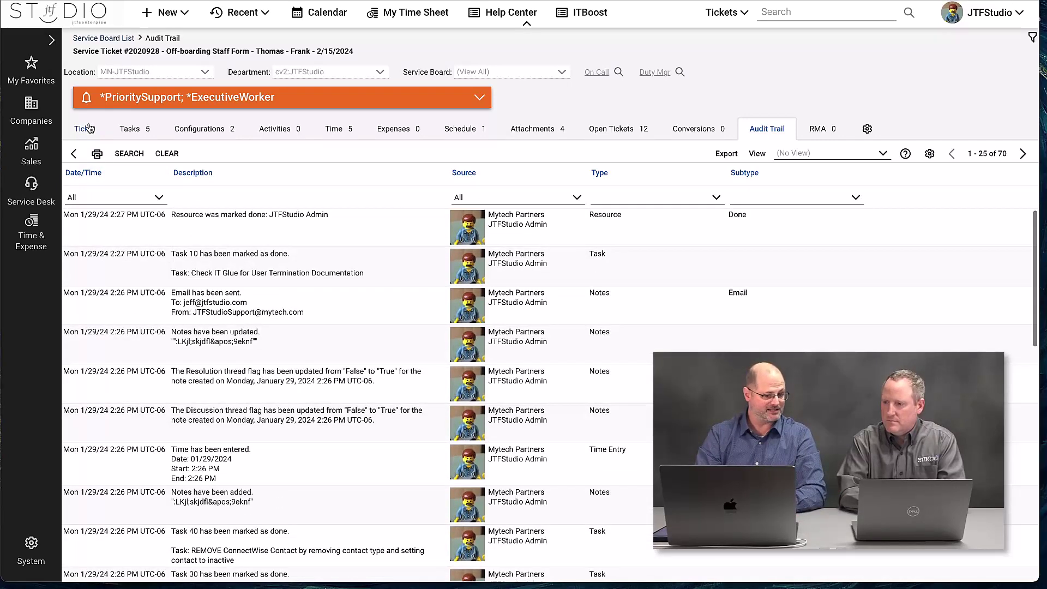
pyautogui.click(87, 128)
pyautogui.scroll(-4, 249, 457)
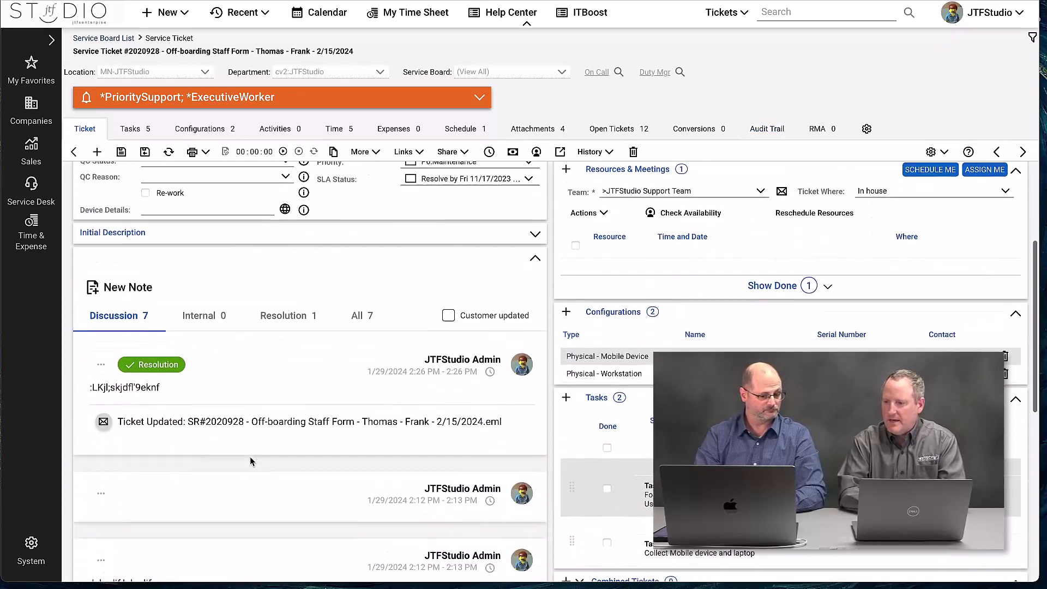
pyautogui.scroll(-2, 251, 462)
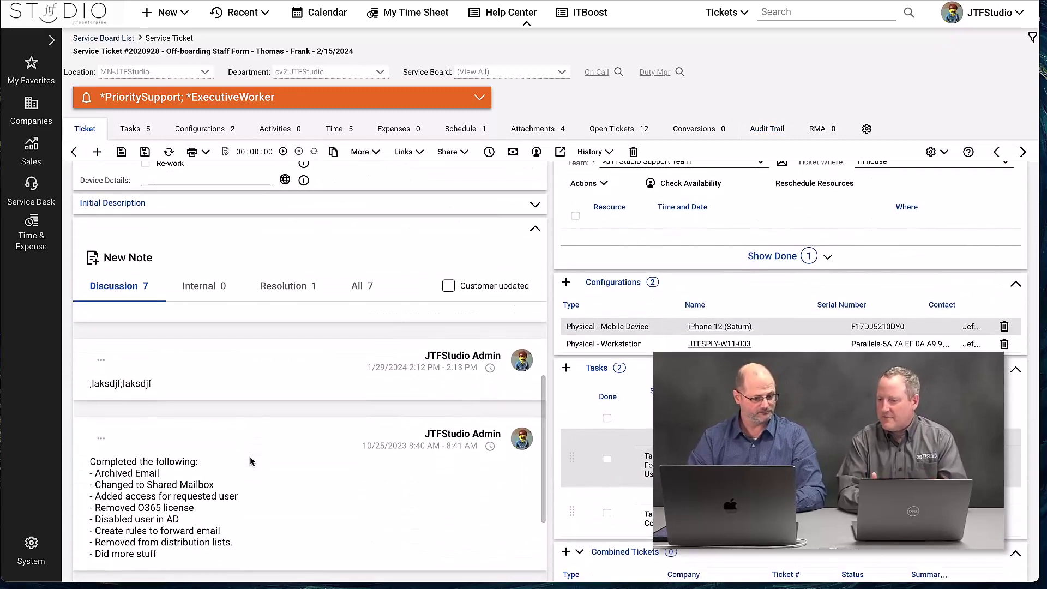